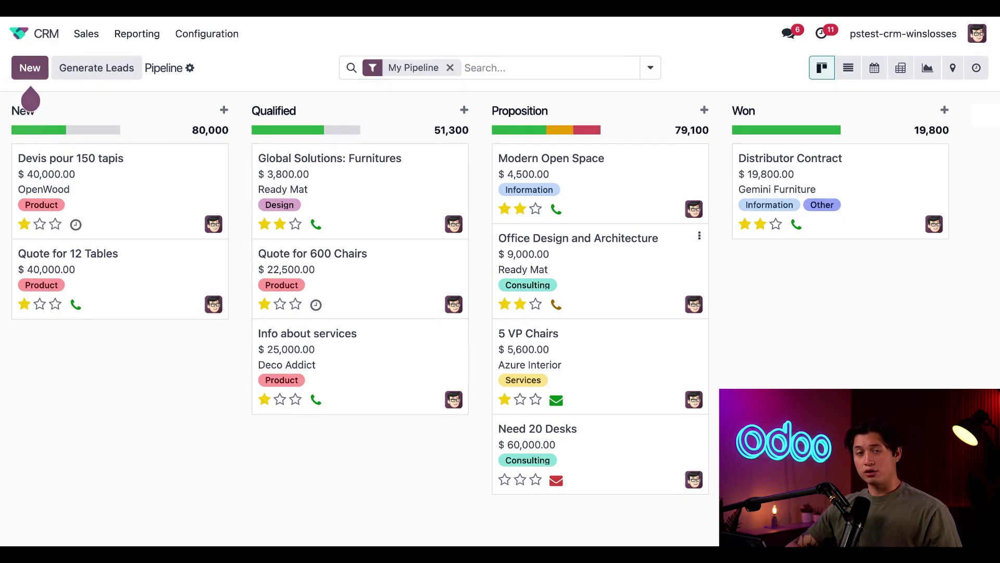
# Step: Return the Office Design and Architecture card to Proposition, open it, and mark it Won
pyautogui.moveTo(582, 266); pyautogui.dragTo(780, 309)
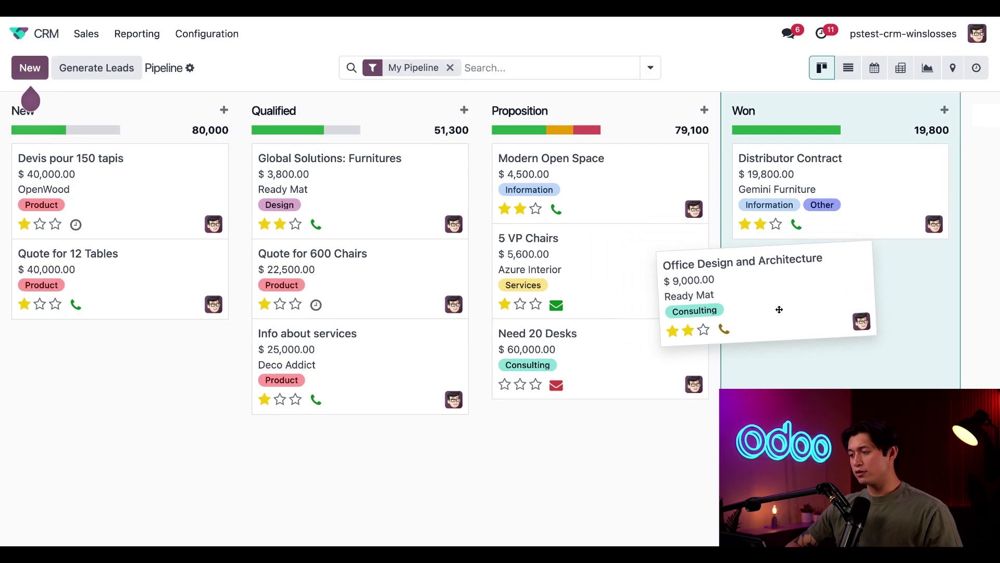
pyautogui.moveTo(780, 309); pyautogui.dragTo(621, 286)
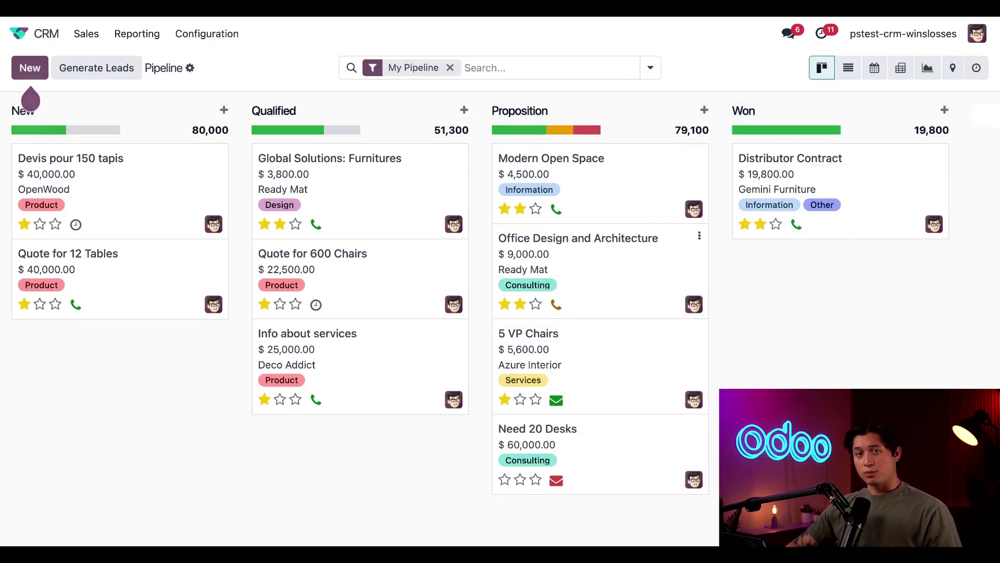
pyautogui.click(602, 266)
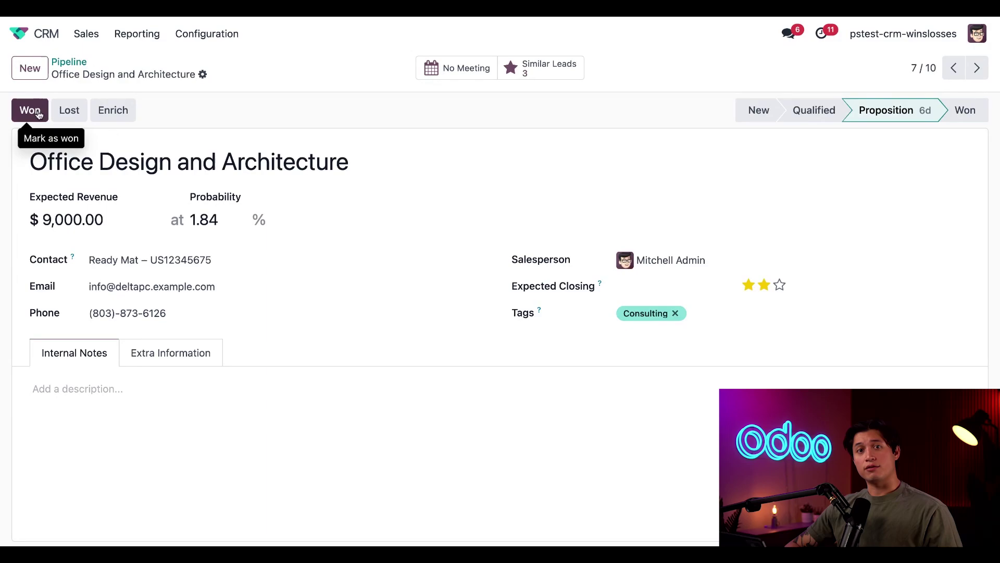
pyautogui.click(30, 109)
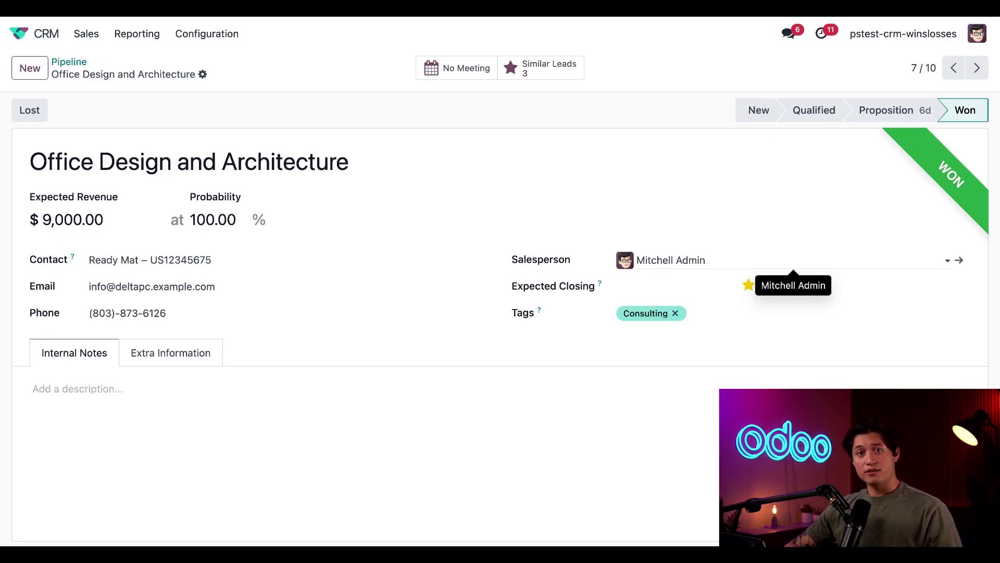
pyautogui.scroll(-3, 547, 344)
# Step: Add the internal note 'Ready Mat would like to be invoiced by mail' and go back to Pipeline
pyautogui.click(387, 331)
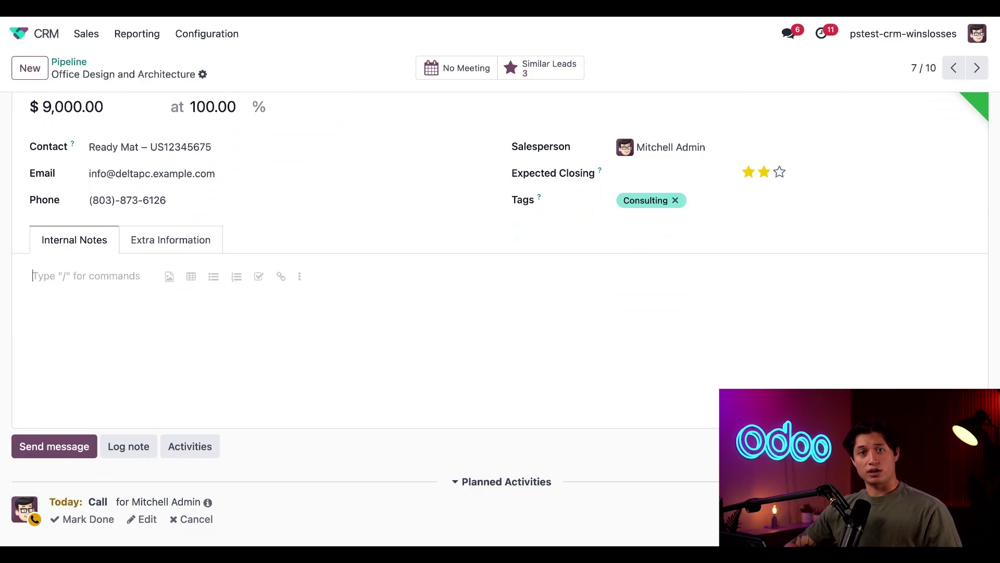
pyautogui.write('Ready Mat would like to be invoiced by mail.')
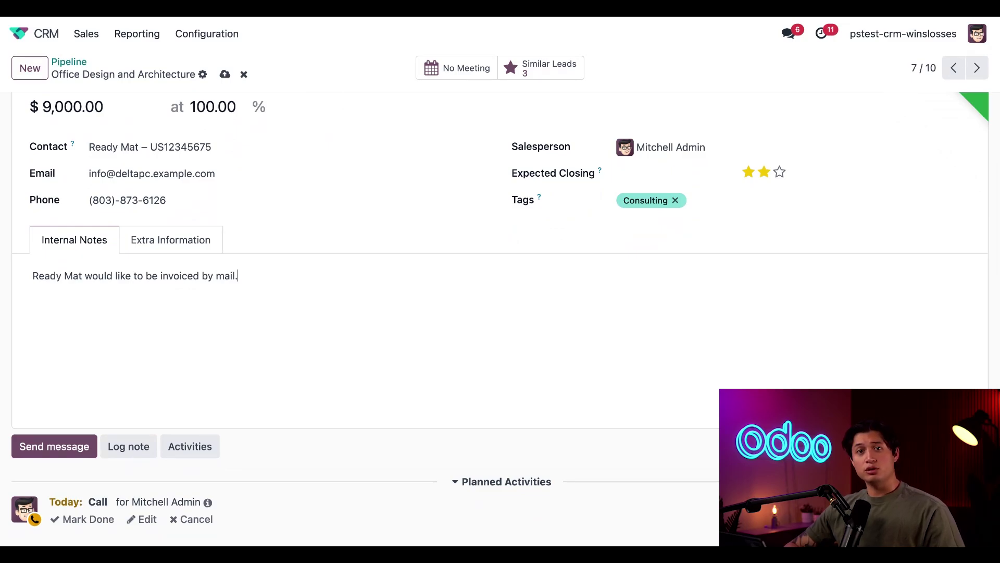
pyautogui.scroll(3, 313, 274)
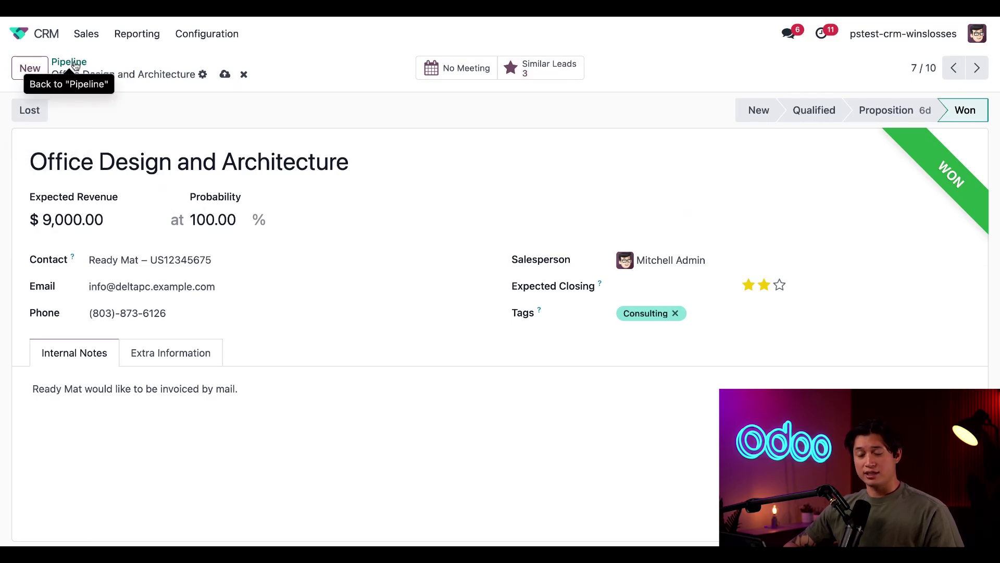
pyautogui.click(69, 61)
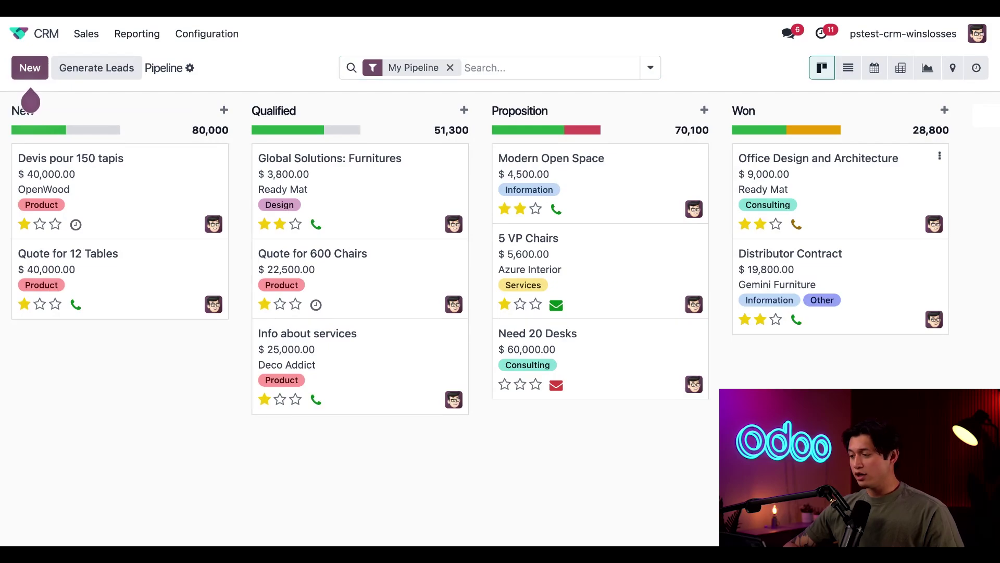
# Step: Drag Office Design and Architecture from Won to Proposition and open its form
pyautogui.moveTo(841, 188); pyautogui.dragTo(644, 220)
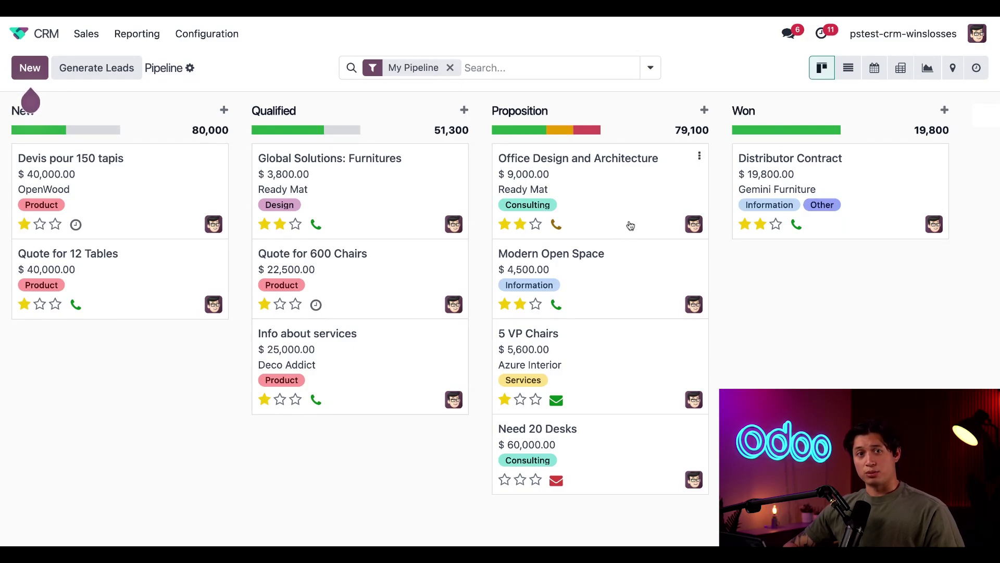
pyautogui.click(631, 226)
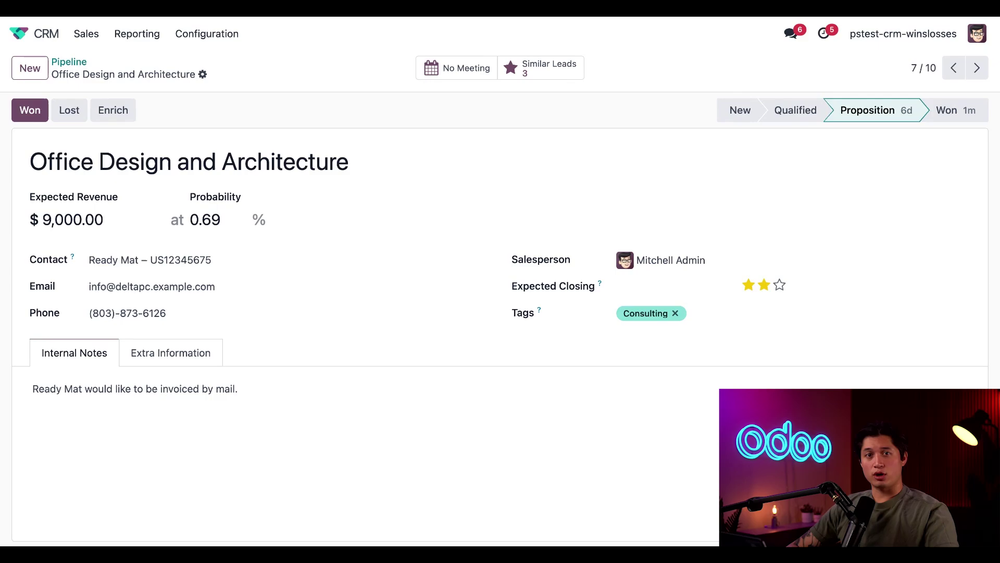
# Step: Start marking the opportunity Lost with a newly created 'change in budget' lost reason
pyautogui.click(69, 110)
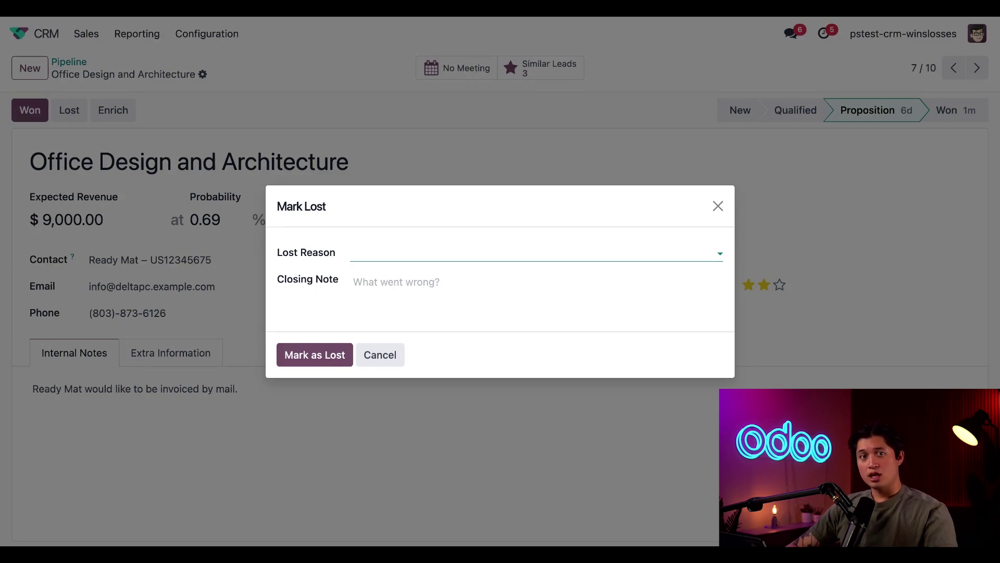
pyautogui.click(419, 251)
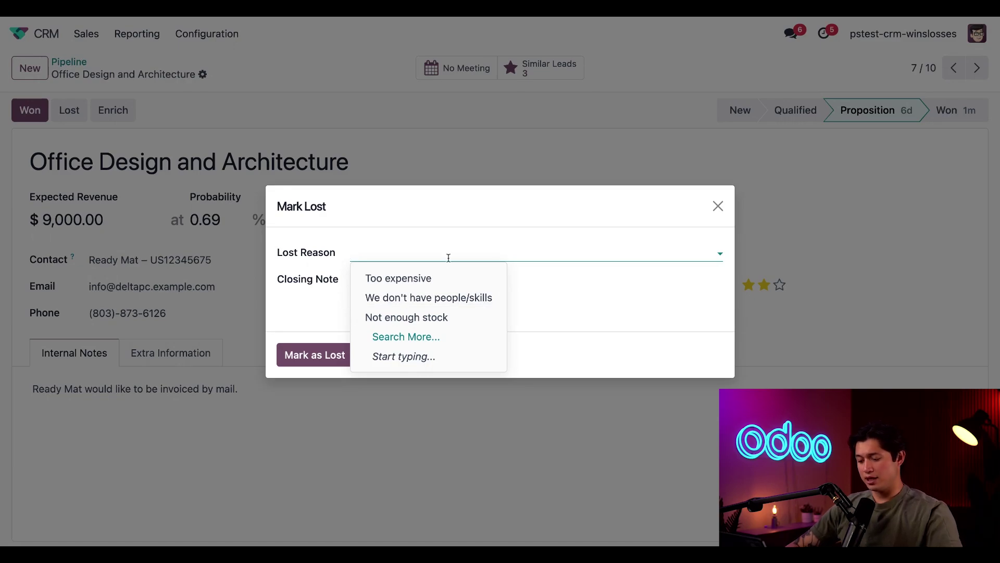
pyautogui.write('change in bud')
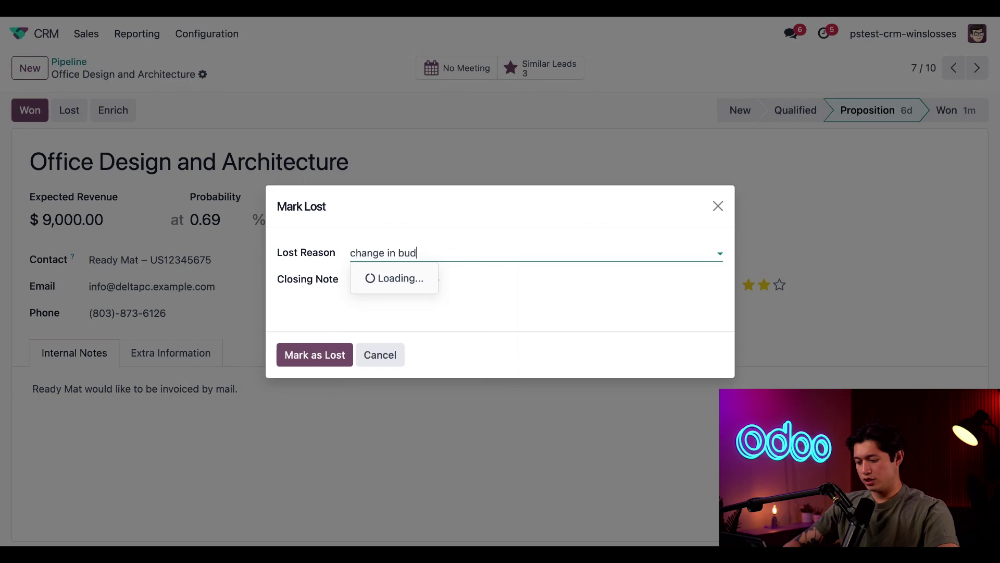
pyautogui.write('get')
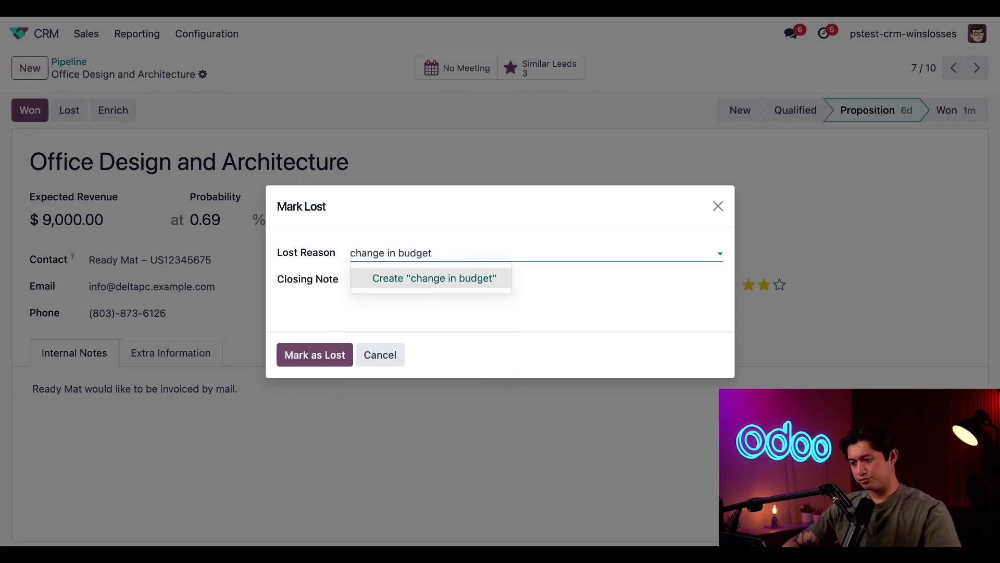
pyautogui.click(449, 278)
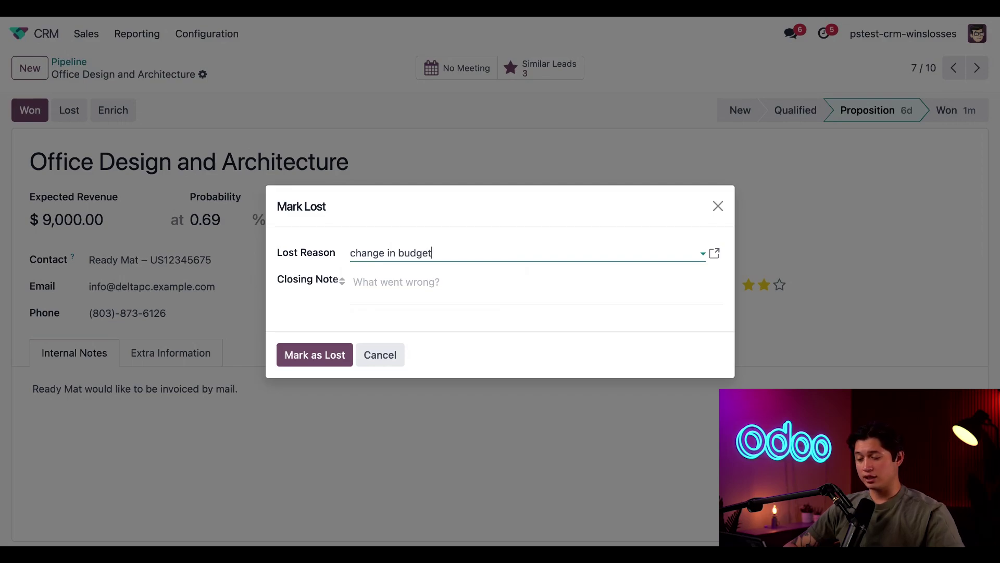
# Step: Add a quoted closing note that the budget no longer covers scope, then Mark as Lost
pyautogui.press('Tab')
pyautogui.write('Client budget changed, does not cover scope')
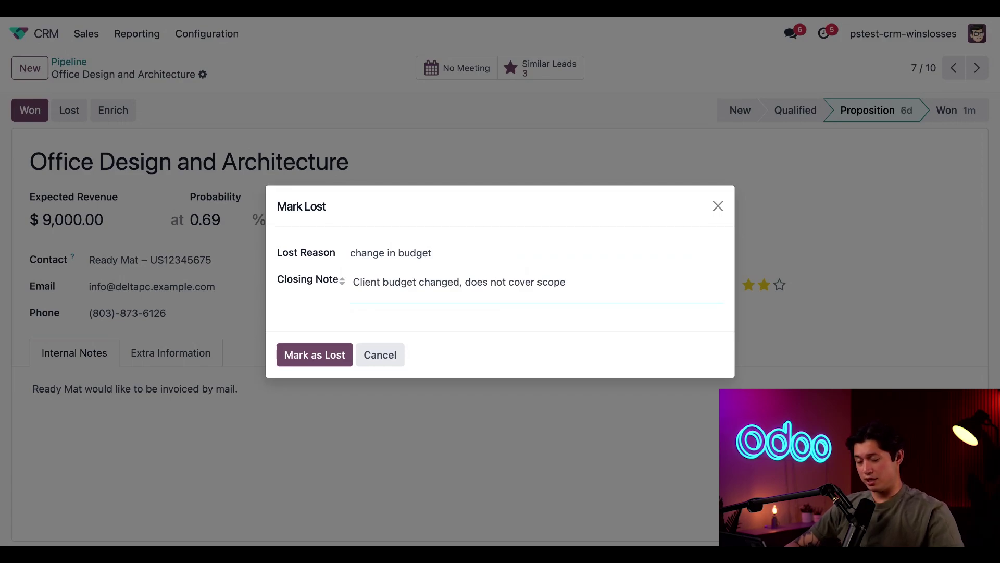
pyautogui.press('Return')
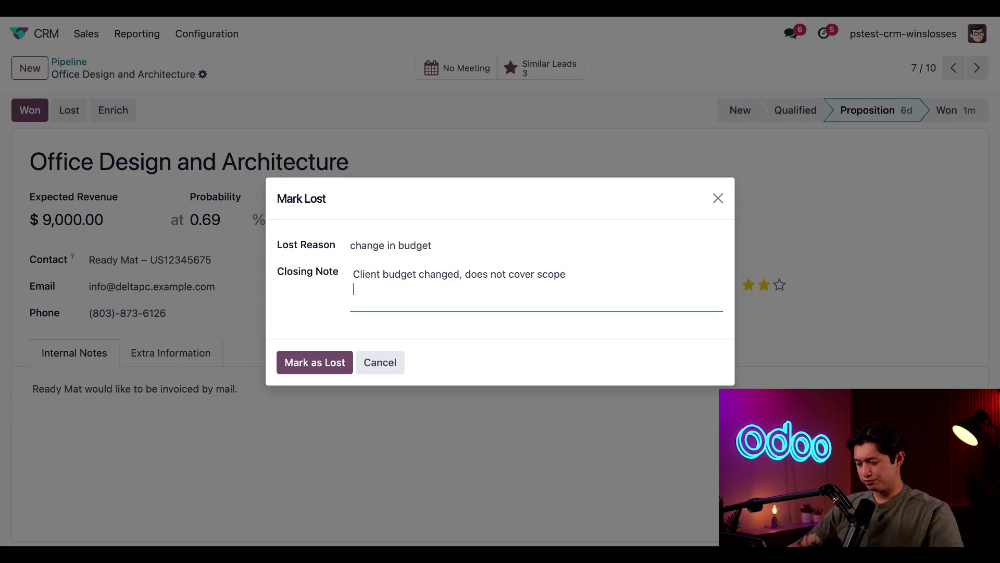
pyautogui.write('/')
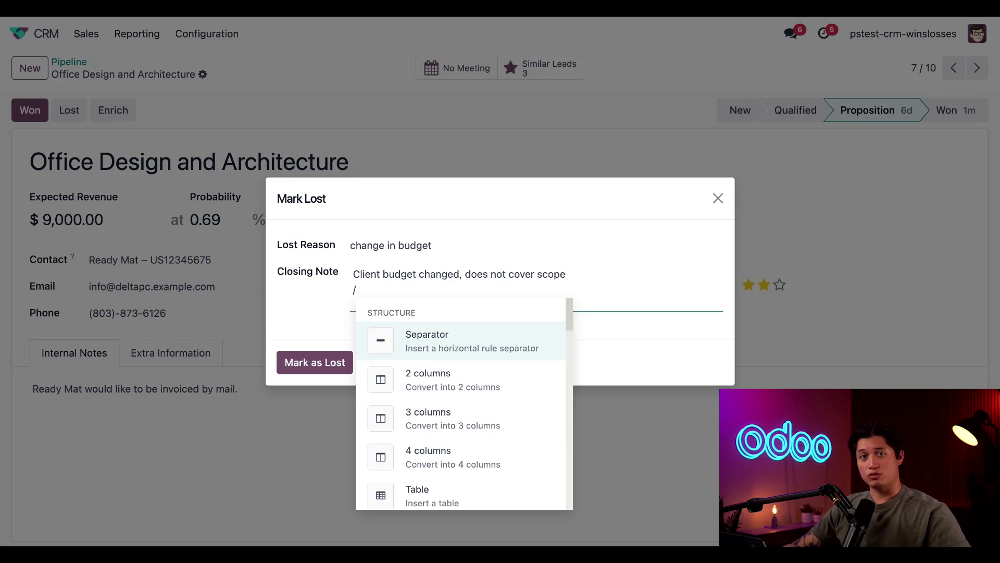
pyautogui.write('qu')
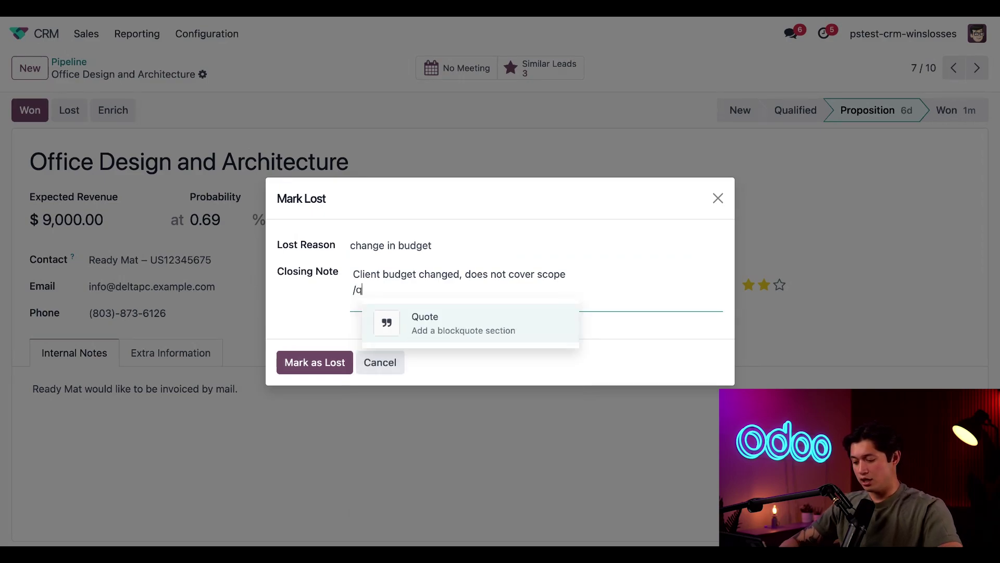
pyautogui.press('Return')
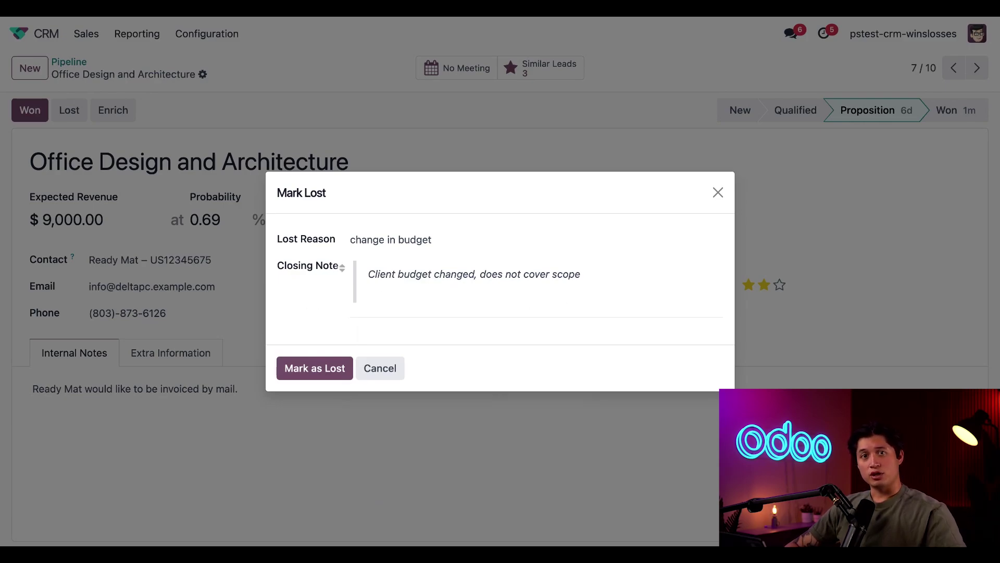
pyautogui.click(323, 368)
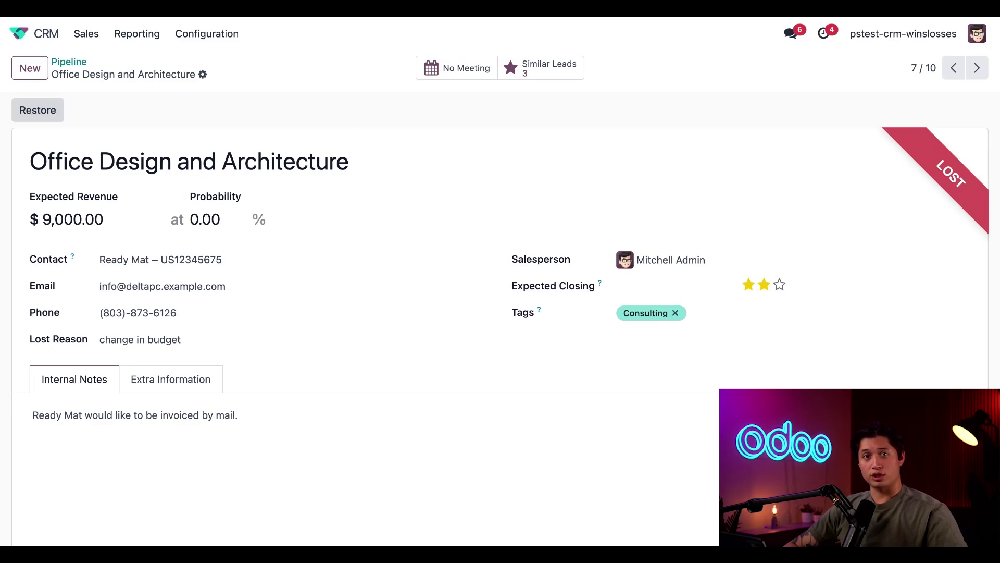
pyautogui.moveTo(281, 286)
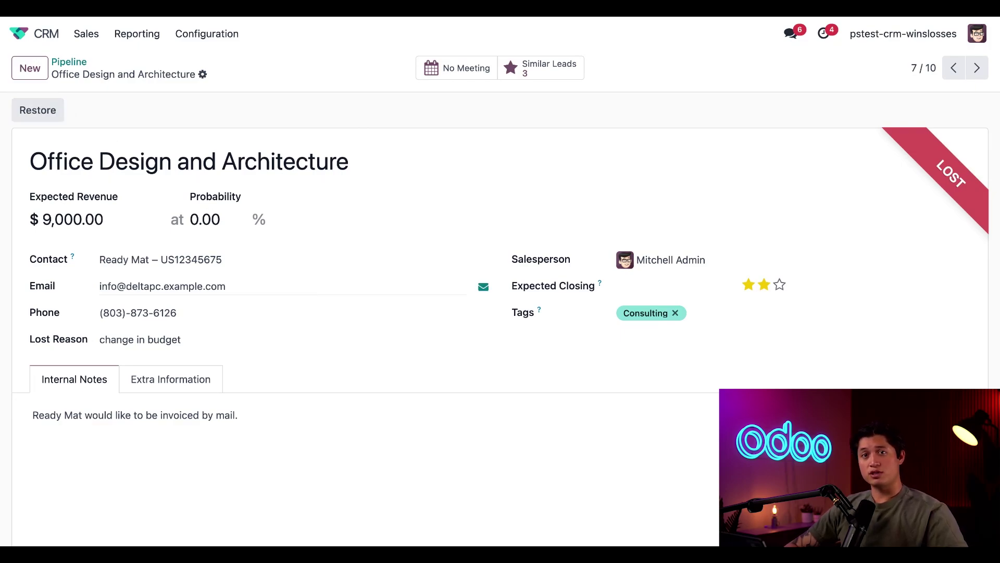
# Step: Show the Configuration > Lost Reasons list, adding then discarding an empty new row
pyautogui.click(206, 34)
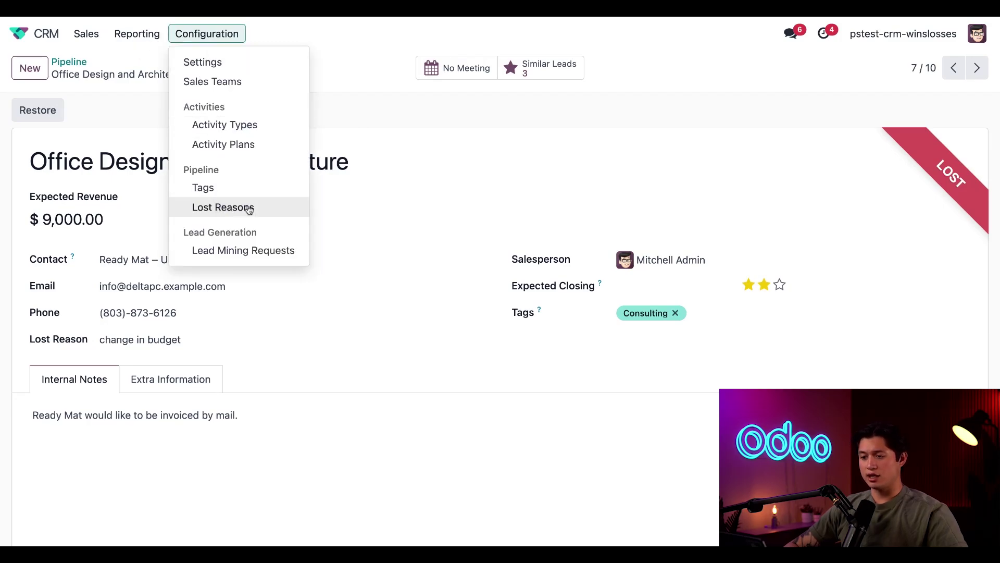
pyautogui.click(262, 209)
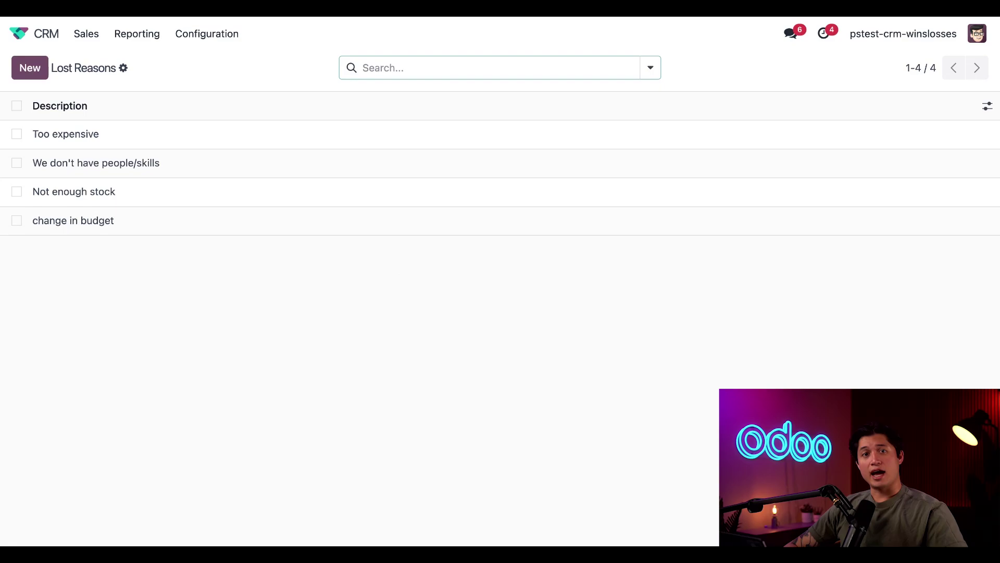
pyautogui.click(30, 68)
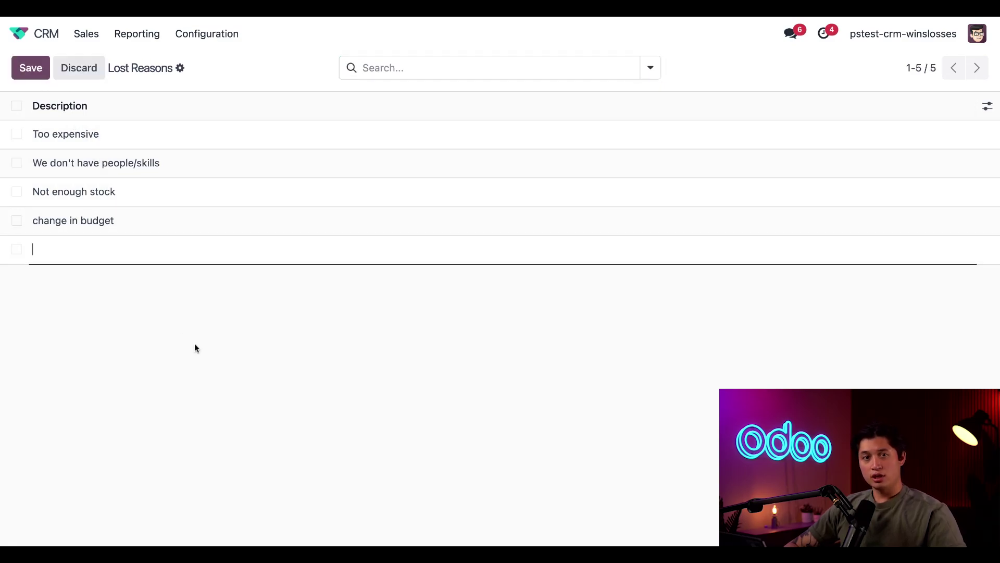
pyautogui.click(194, 343)
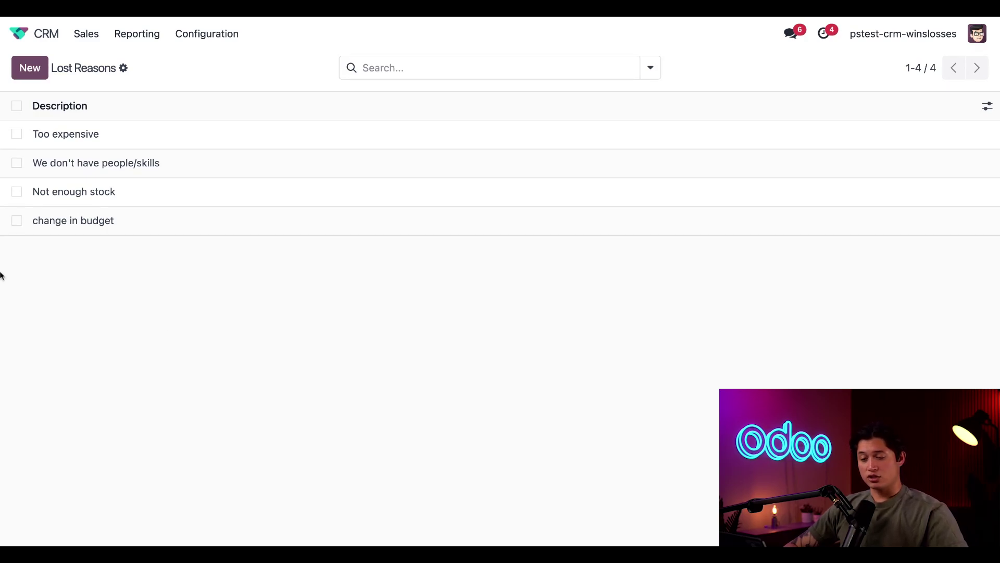
# Step: Select the 'change in budget' lost reason and confirm archiving it
pyautogui.click(17, 223)
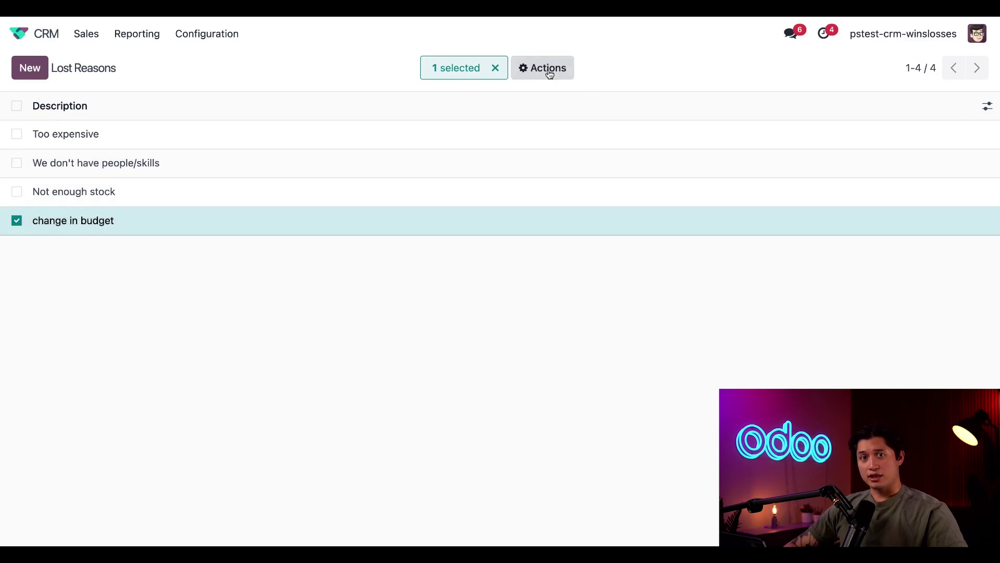
pyautogui.click(549, 72)
pyautogui.click(560, 137)
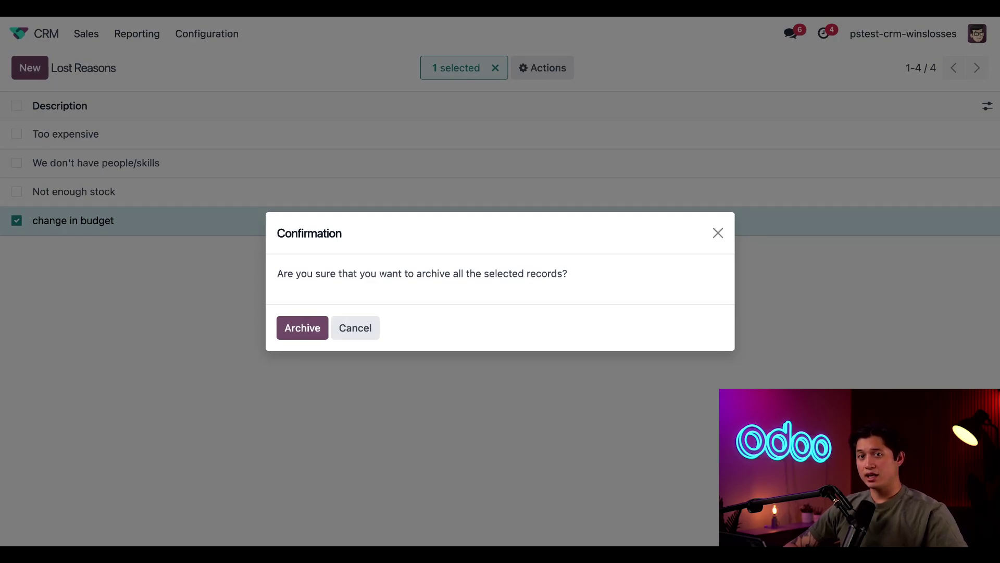
pyautogui.click(303, 327)
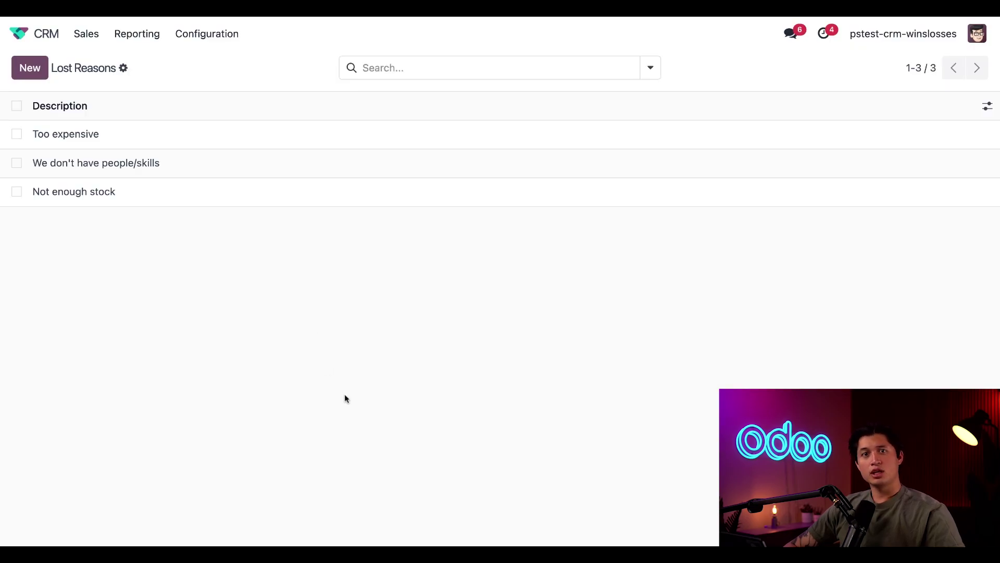
pyautogui.click(87, 33)
# Step: Go to Sales > My Pipeline
pyautogui.click(127, 61)
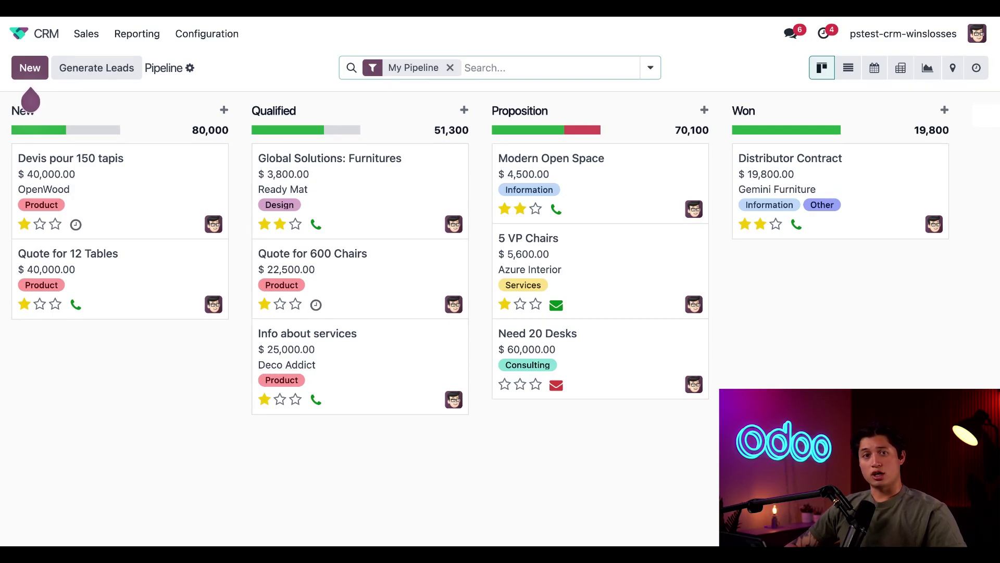
pyautogui.moveTo(412, 68)
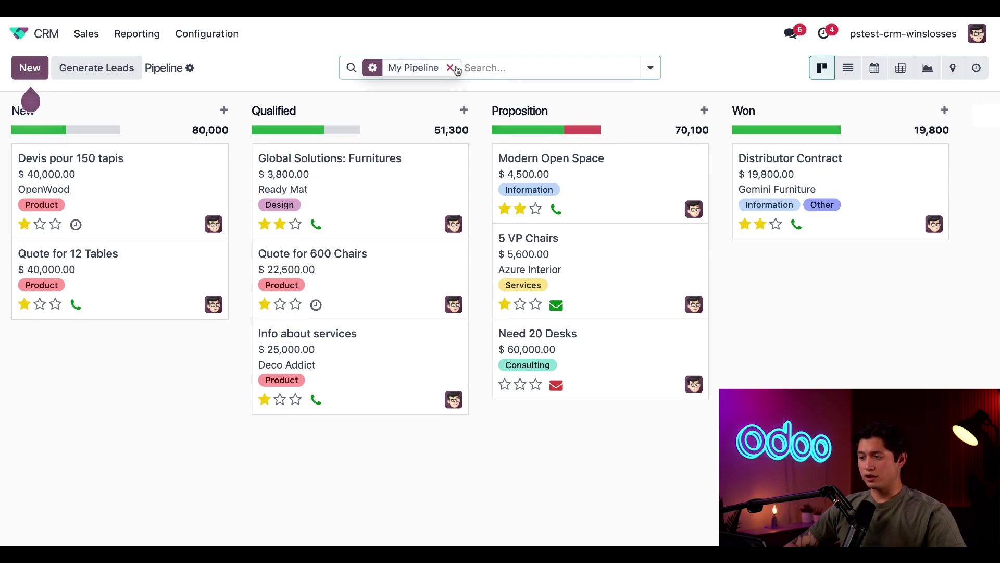
# Step: Remove the My Pipeline facet and apply the Lost filter to the board
pyautogui.click(453, 68)
pyautogui.click(650, 68)
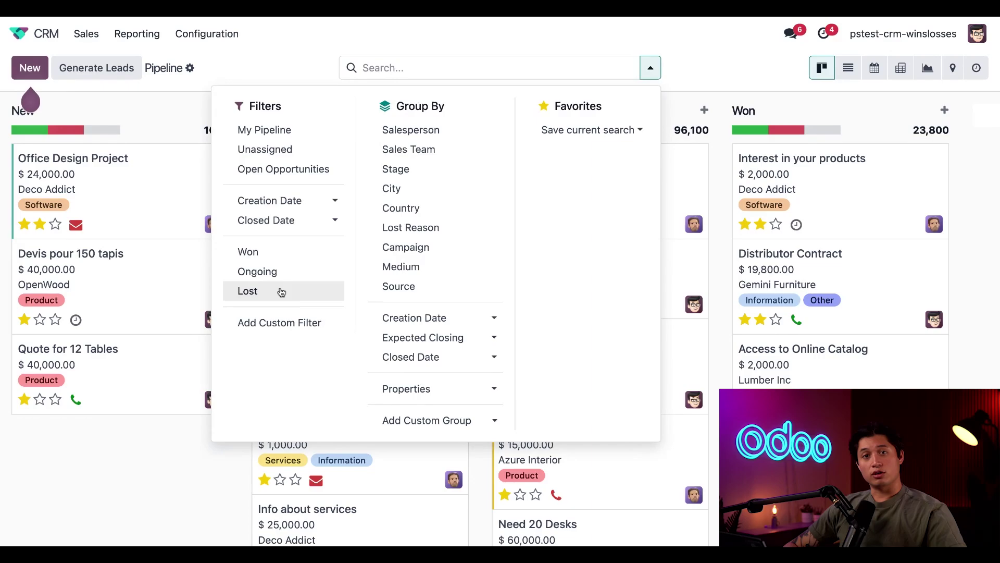
pyautogui.click(282, 292)
pyautogui.click(154, 417)
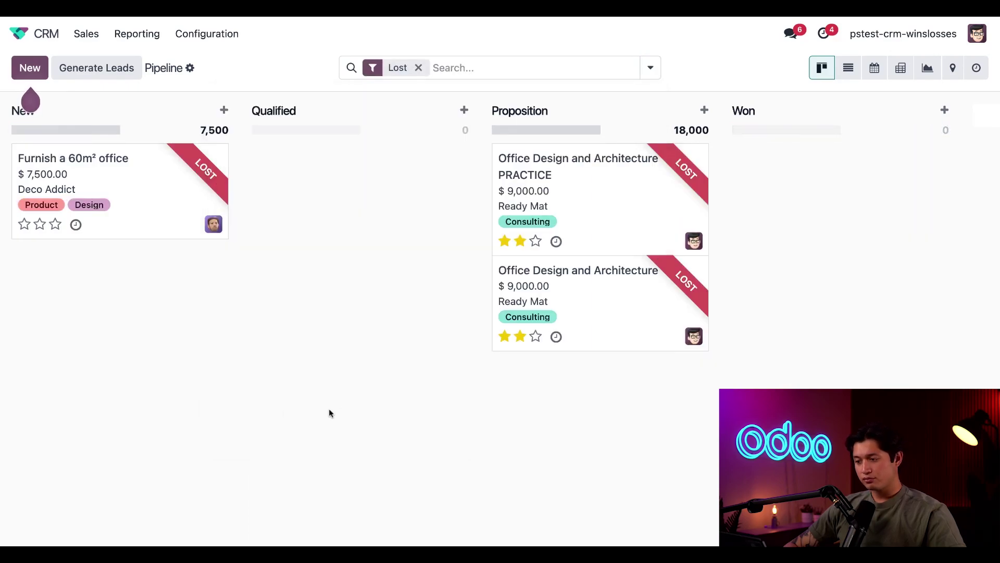